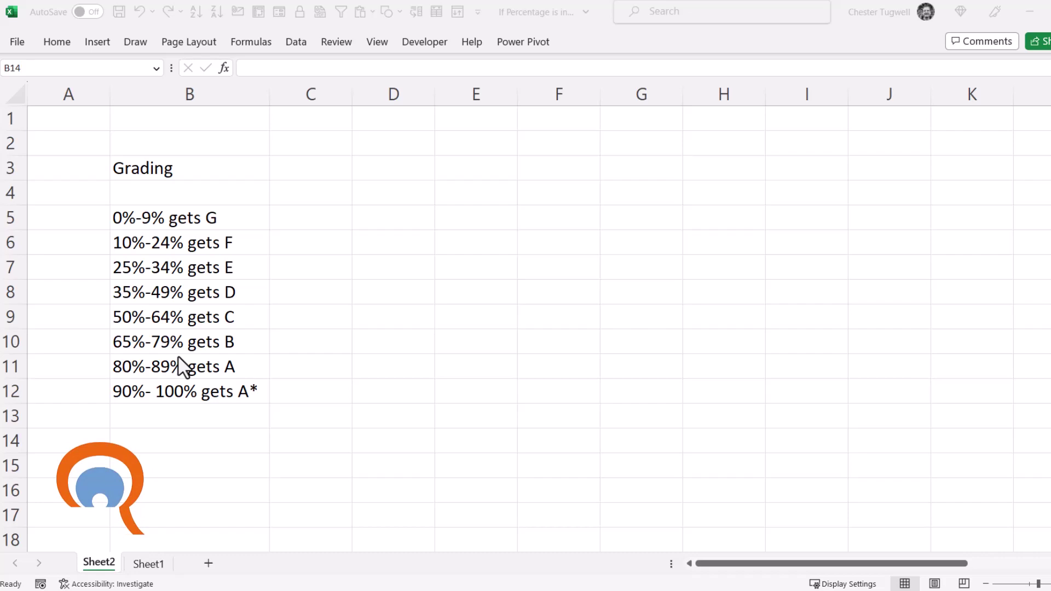
# Switch to Sheet1 and select the 0% and 10% thresholds in E2 and E3
pyautogui.click(152, 563)
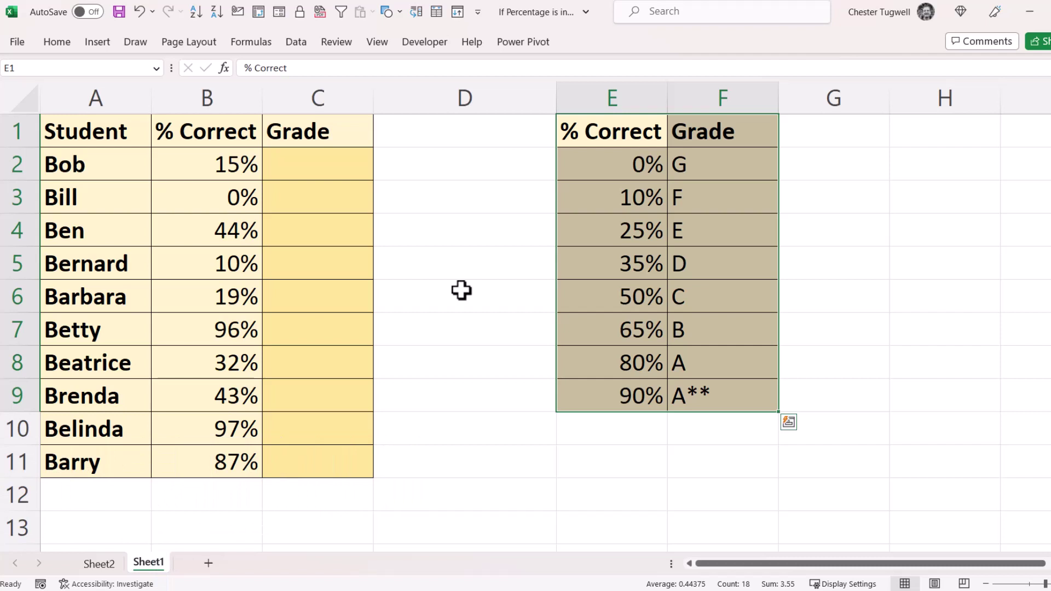
pyautogui.click(618, 155)
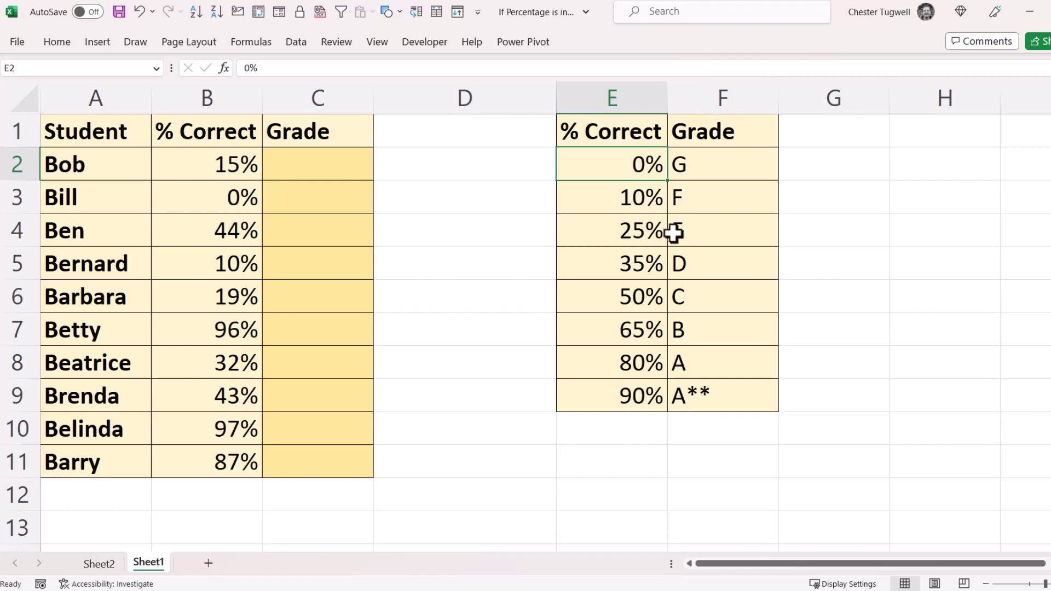
pyautogui.click(629, 198)
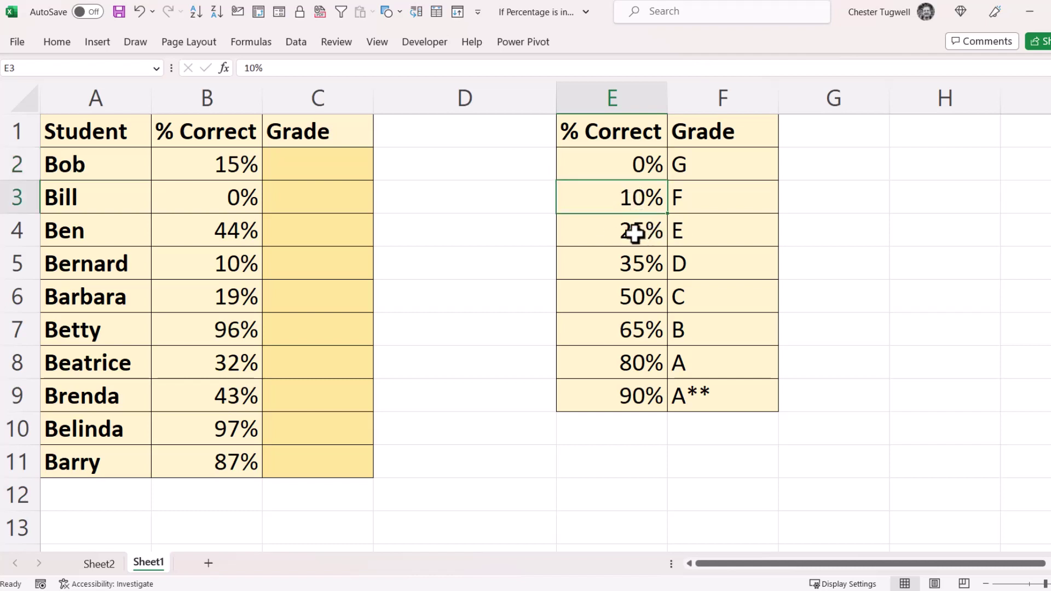
# Enter =VLOOKUP(B2,$E$2:$F$9,2,TRUE) in C2, grading Bob's 15% as F
pyautogui.click(285, 163)
pyautogui.write('=VLOOKUP(')
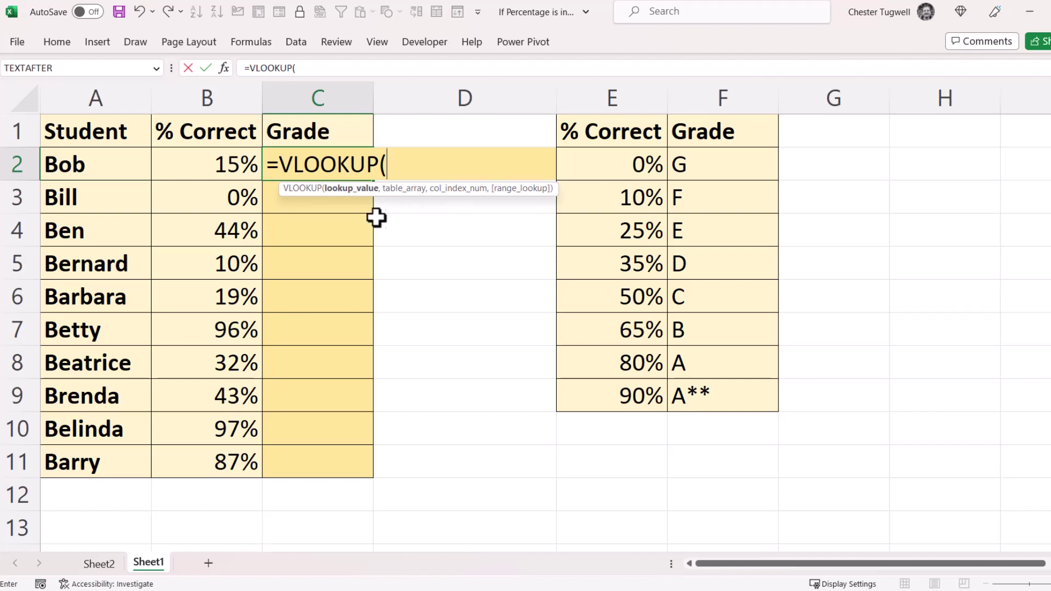
pyautogui.click(216, 164)
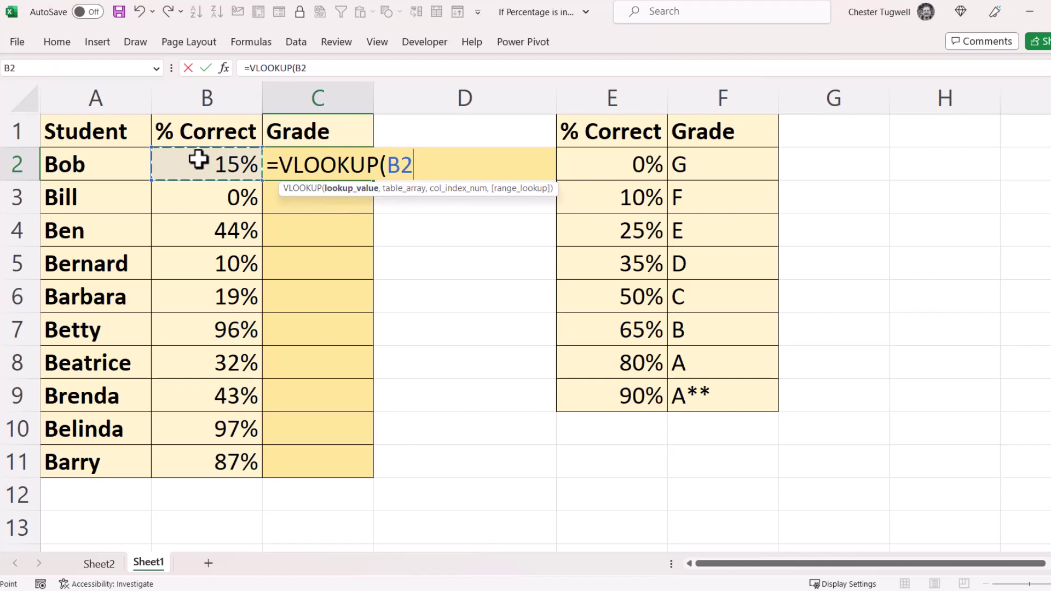
pyautogui.write(',')
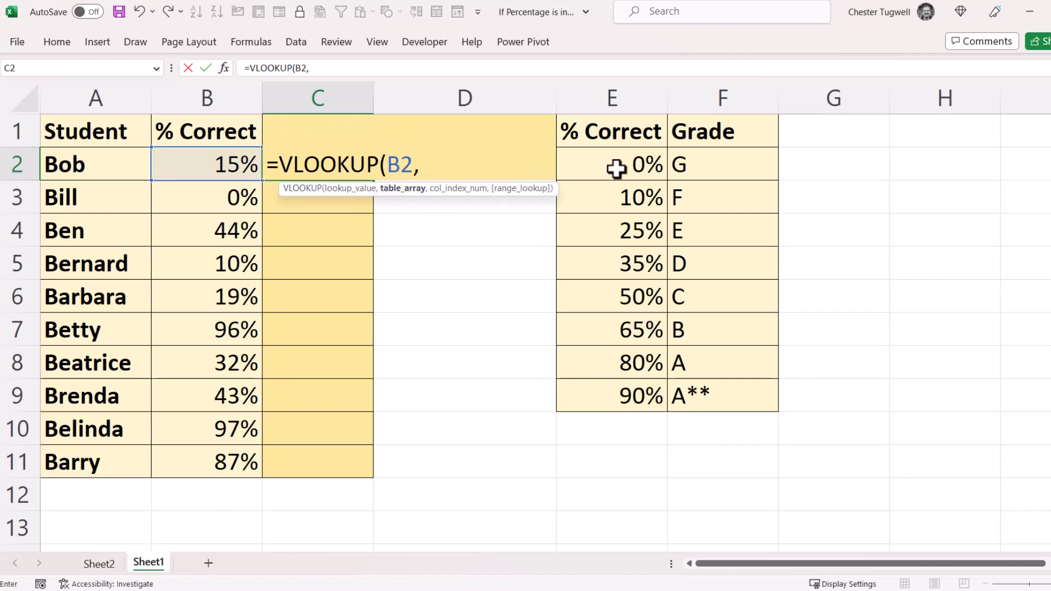
pyautogui.moveTo(617, 169); pyautogui.dragTo(734, 392)
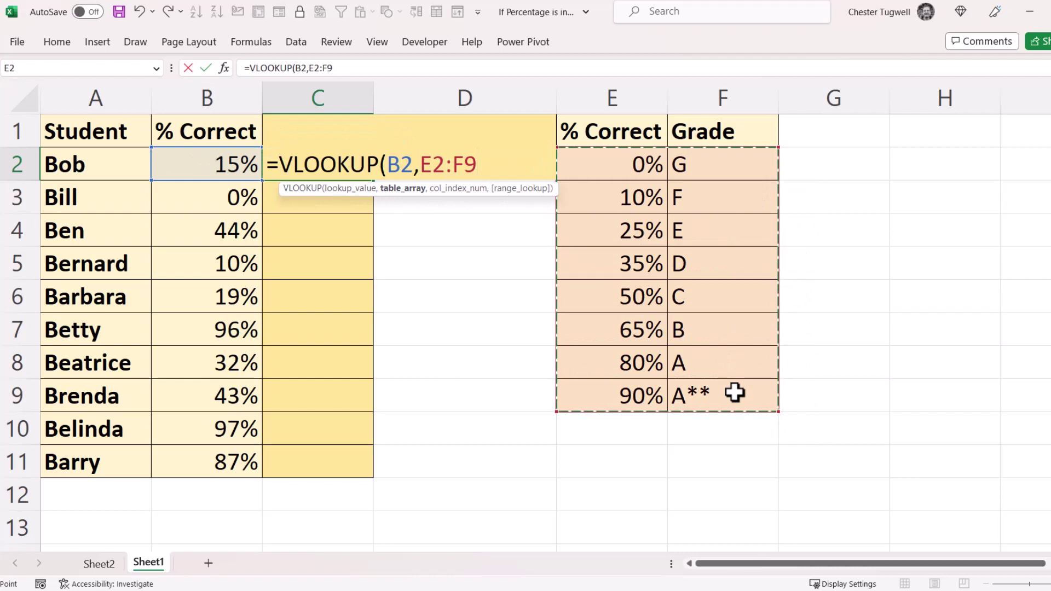
pyautogui.press('F4')
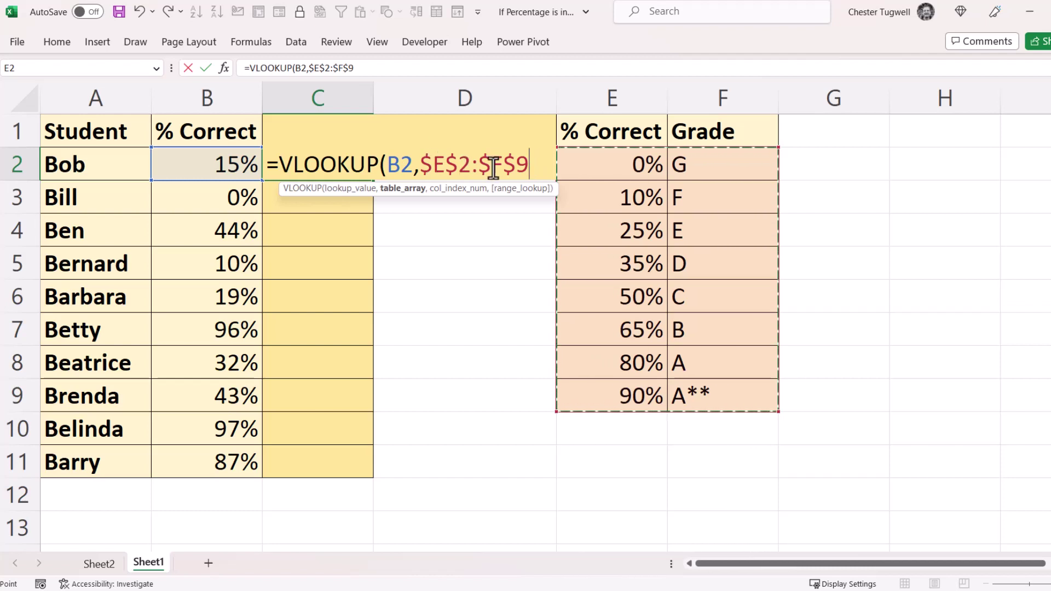
pyautogui.write(',')
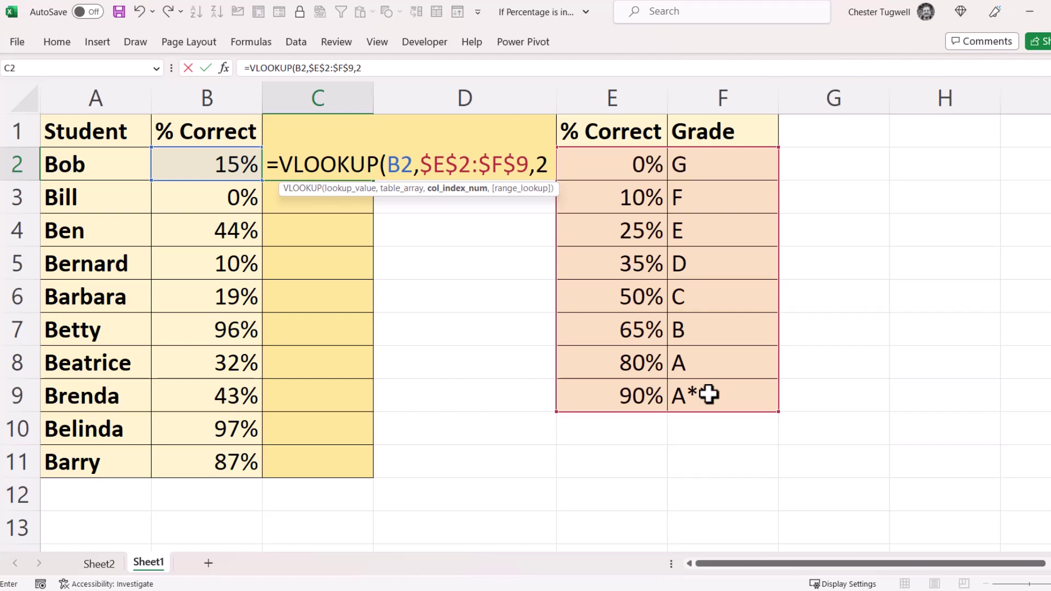
pyautogui.write('2,')
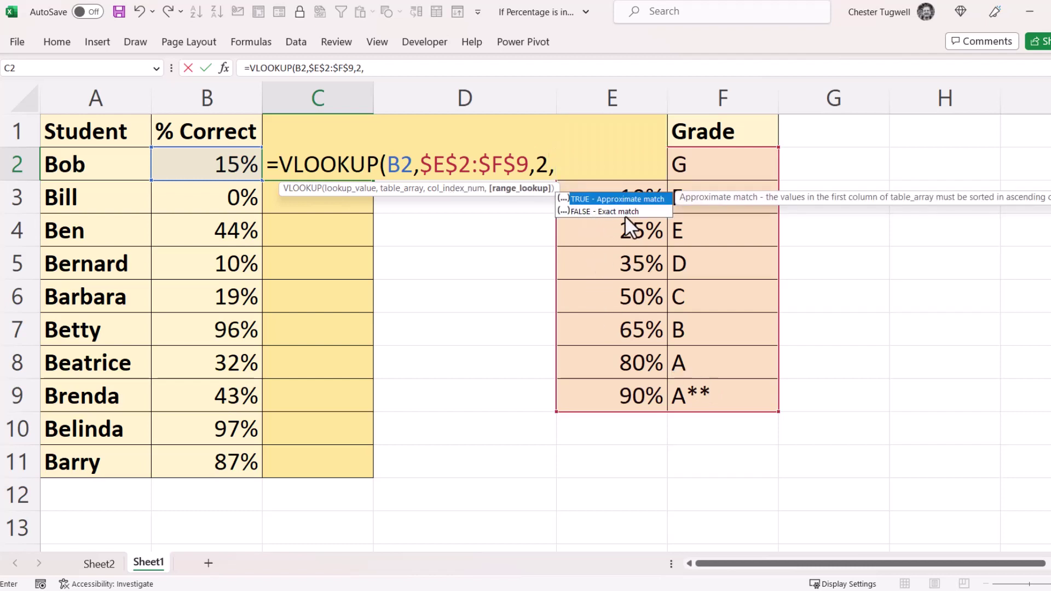
pyautogui.doubleClick(580, 198)
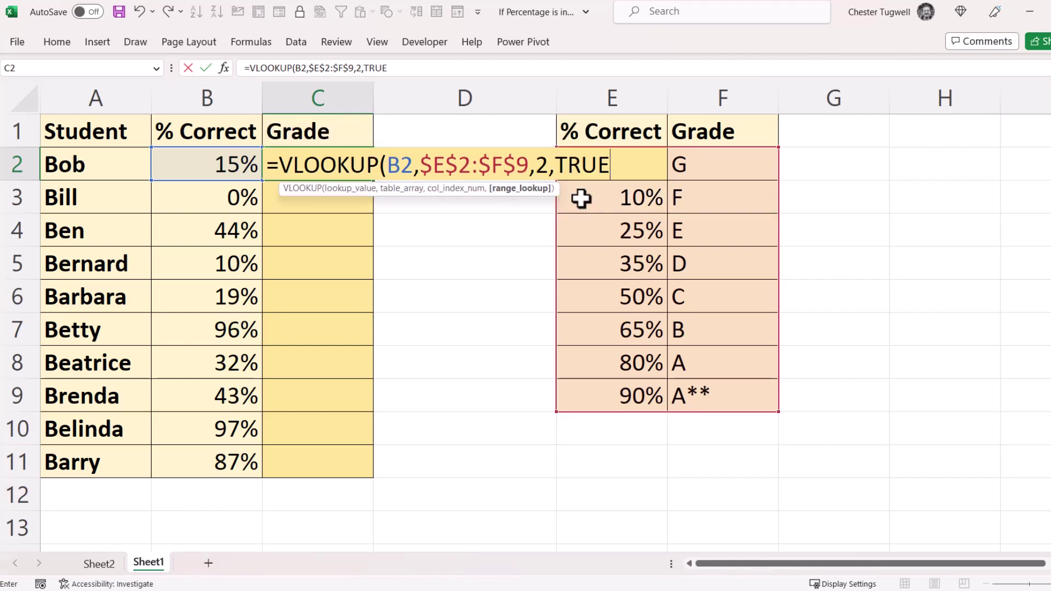
pyautogui.write(')')
pyautogui.press('Return')
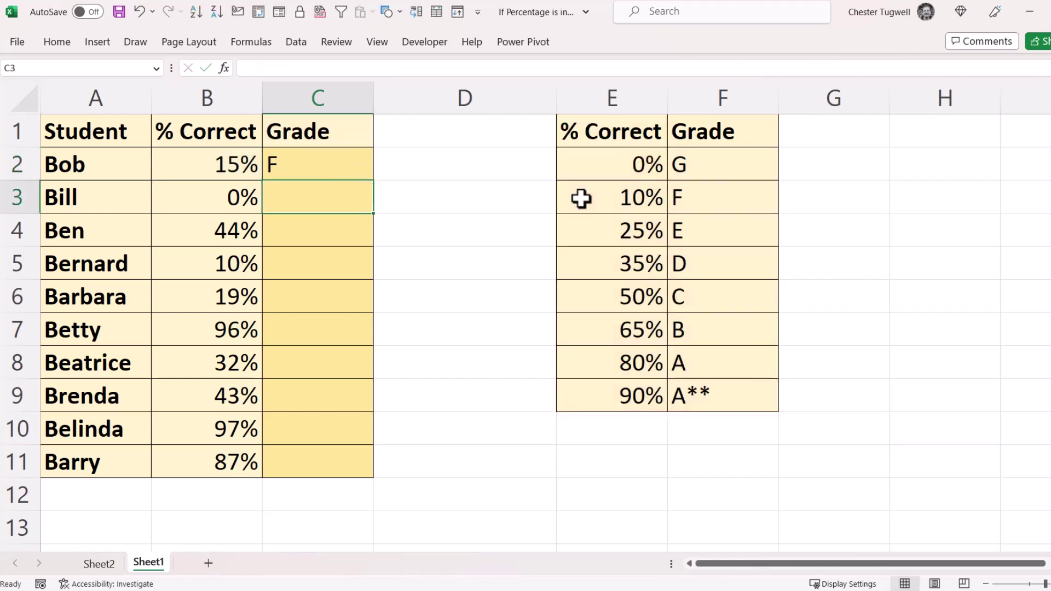
# Fill the VLOOKUP down to C11, then re-confirm C2's formula with approximate match
pyautogui.click(281, 160)
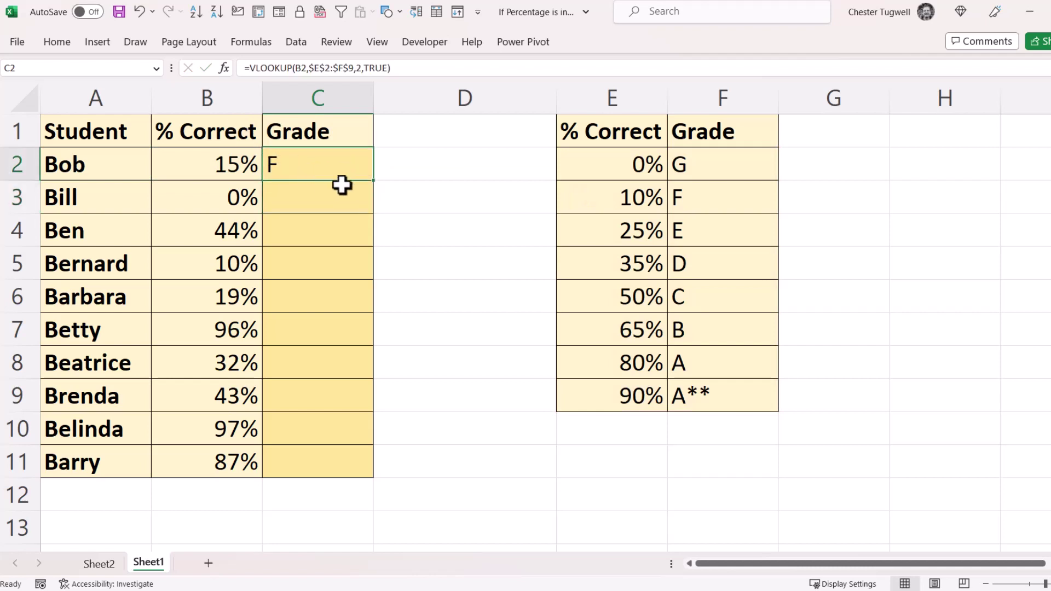
pyautogui.doubleClick(375, 182)
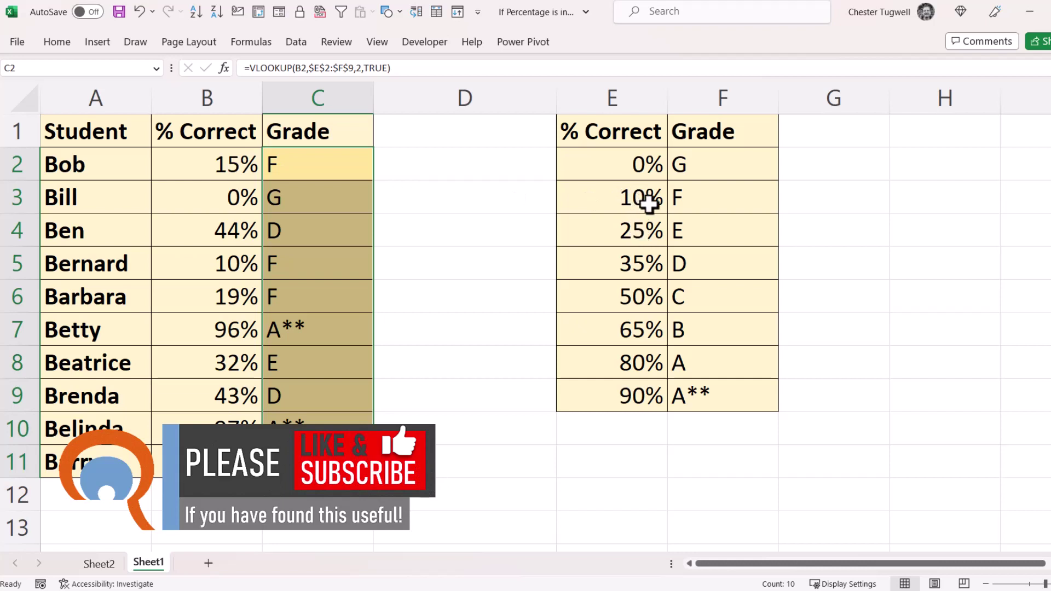
pyautogui.doubleClick(321, 166)
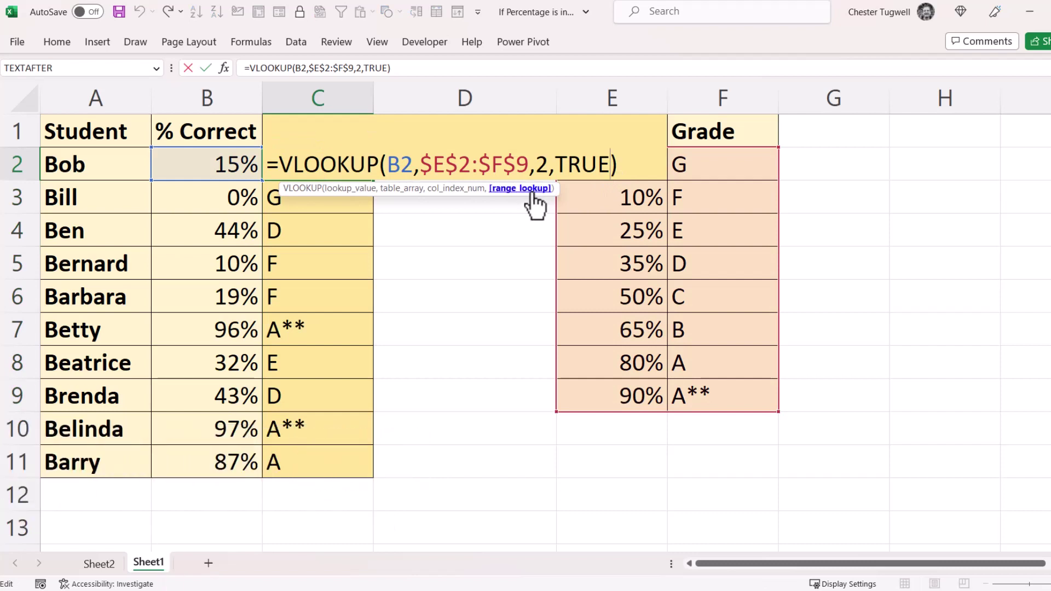
pyautogui.press('BackSpace')
pyautogui.press('BackSpace')
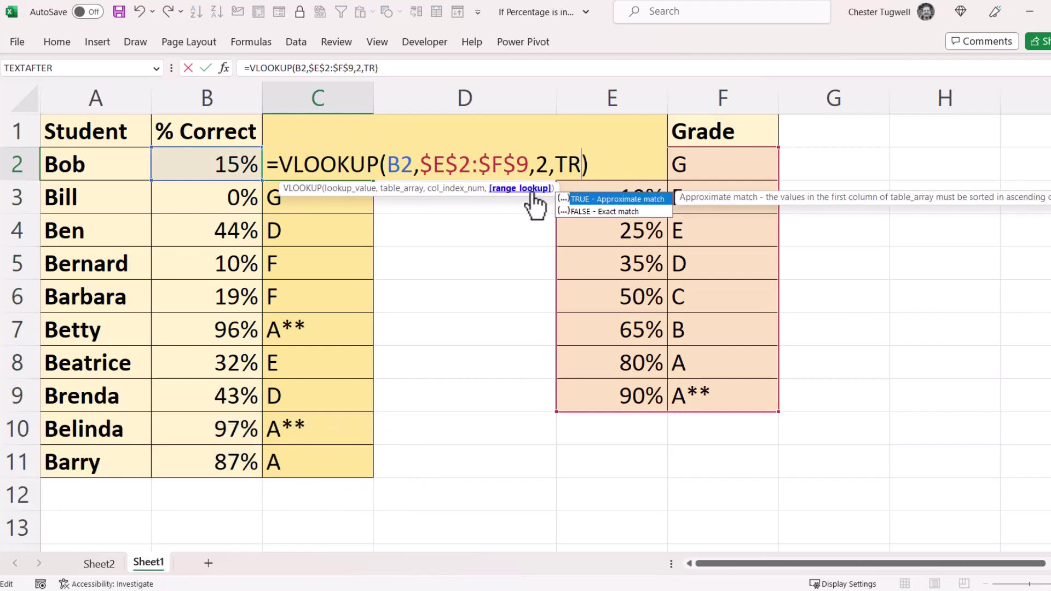
pyautogui.doubleClick(606, 199)
pyautogui.press('Return')
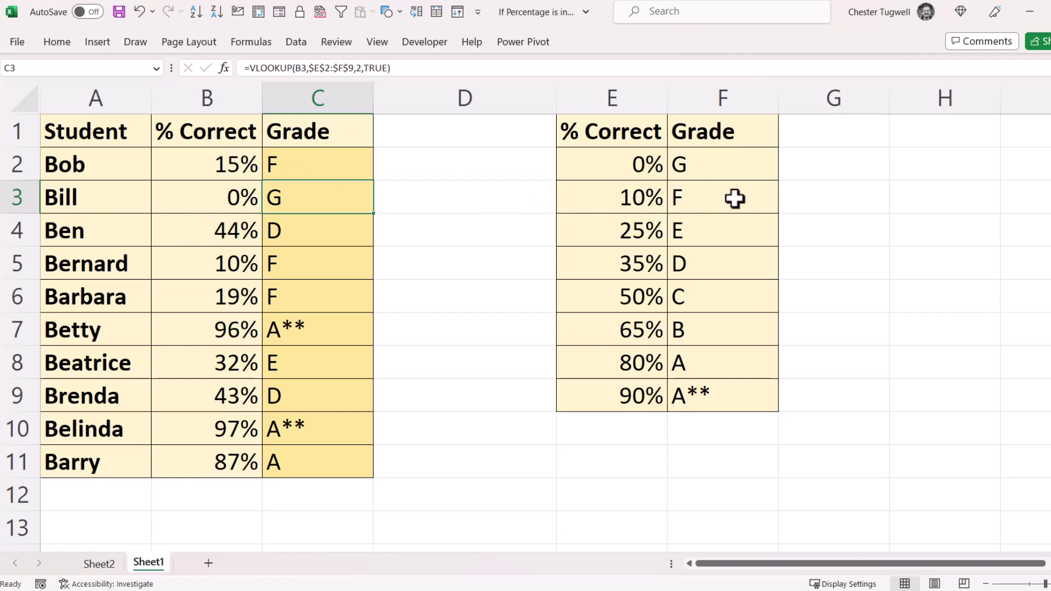
# Change C2 to =VLOOKUP(B2,$E$2:$F$9,2) without TRUE and refill it down to C11
pyautogui.click(333, 170)
pyautogui.doubleClick(332, 170)
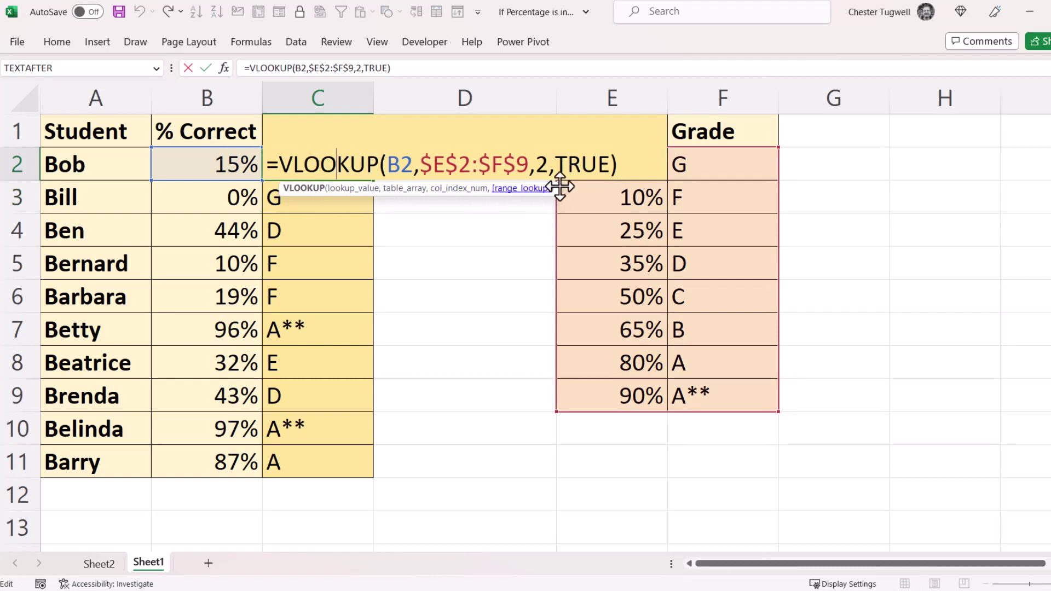
pyautogui.click(611, 163)
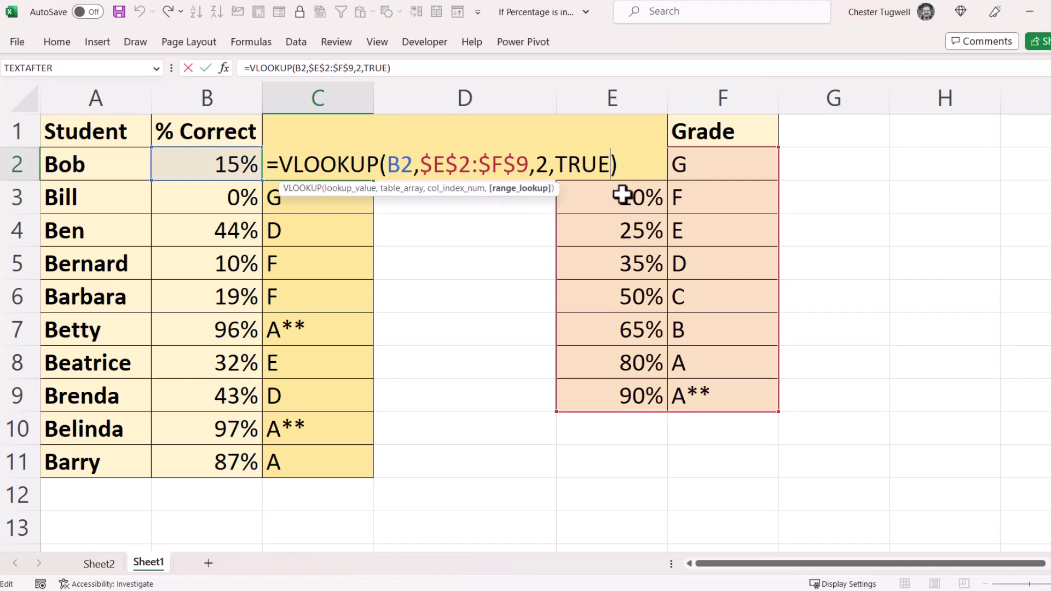
pyautogui.press('BackSpace')
pyautogui.press('BackSpace')
pyautogui.press('BackSpace')
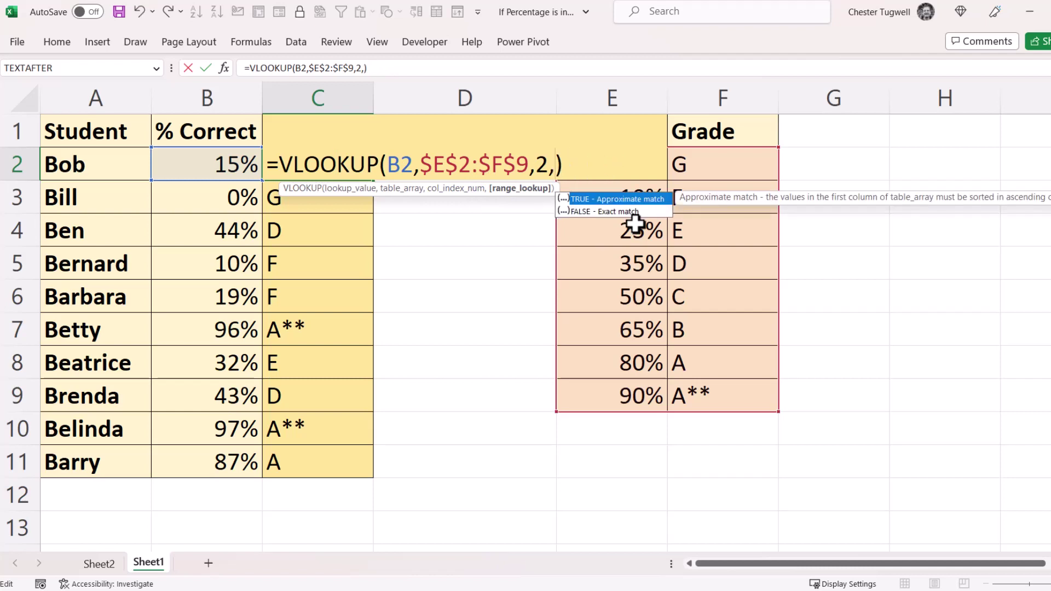
pyautogui.press('BackSpace')
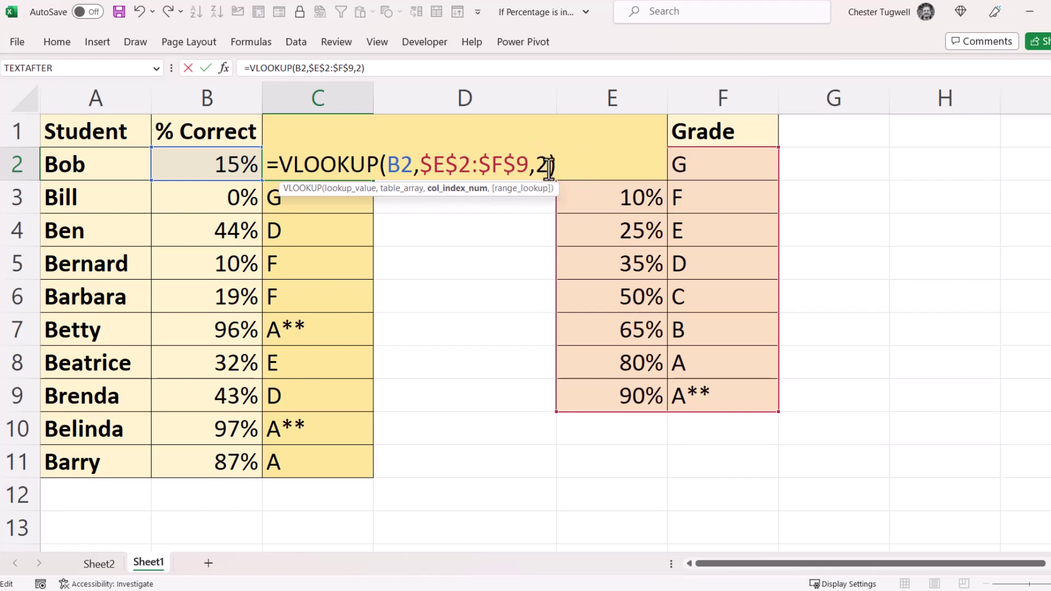
pyautogui.press('Return')
pyautogui.click(323, 167)
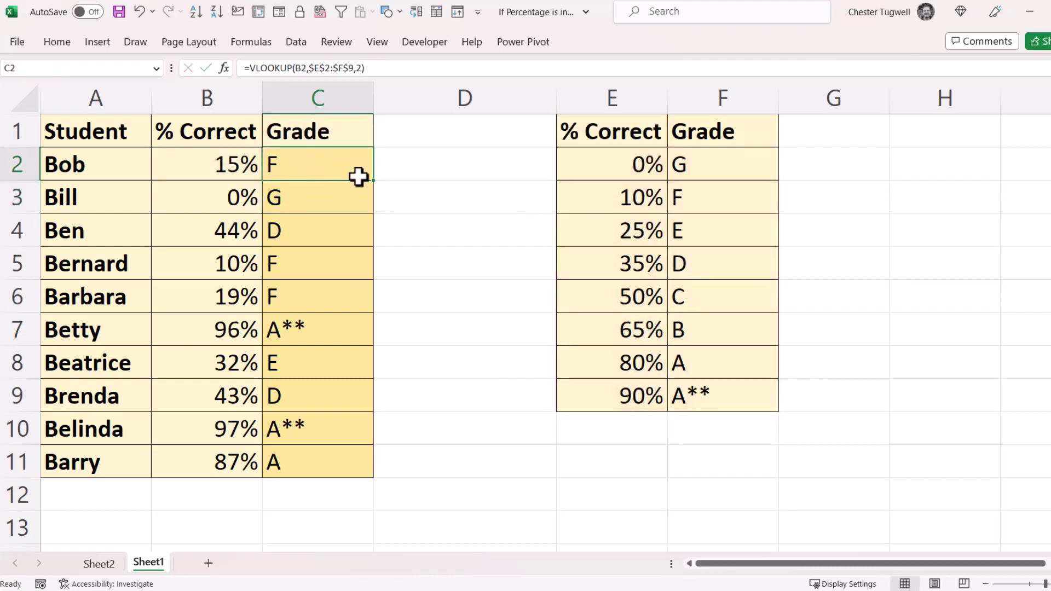
pyautogui.doubleClick(374, 180)
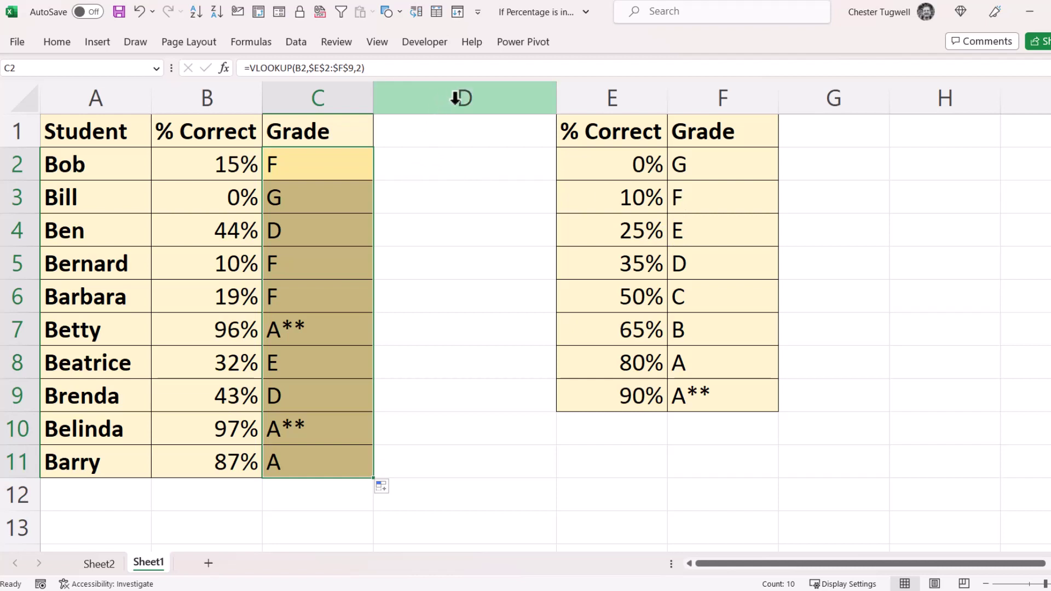
# Insert a blank column D and start an XLOOKUP in D2 using B2 as lookup value
pyautogui.rightClick(455, 98)
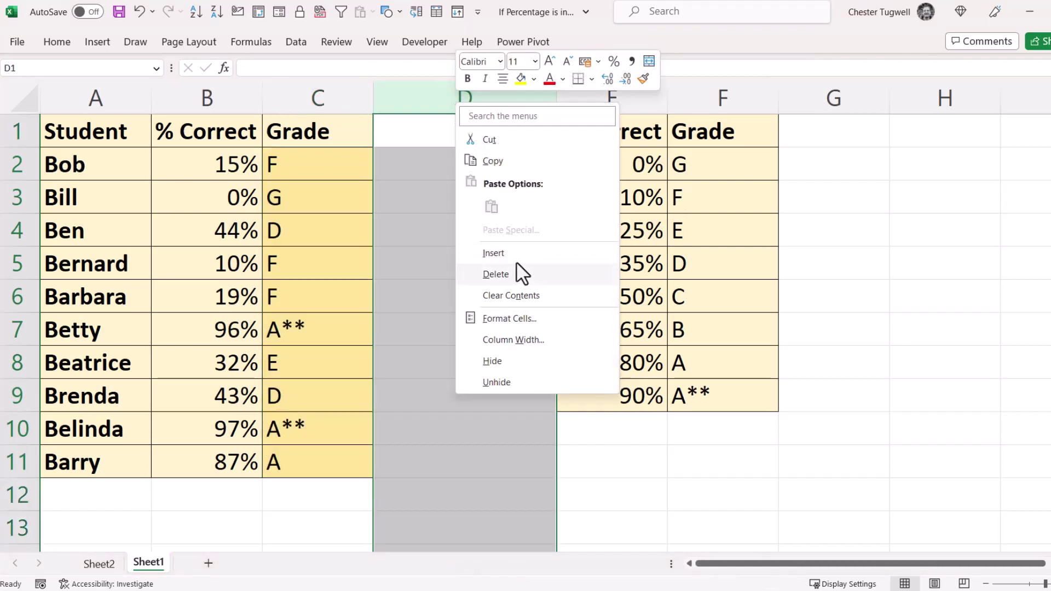
pyautogui.click(516, 254)
pyautogui.click(438, 169)
pyautogui.write('=xl')
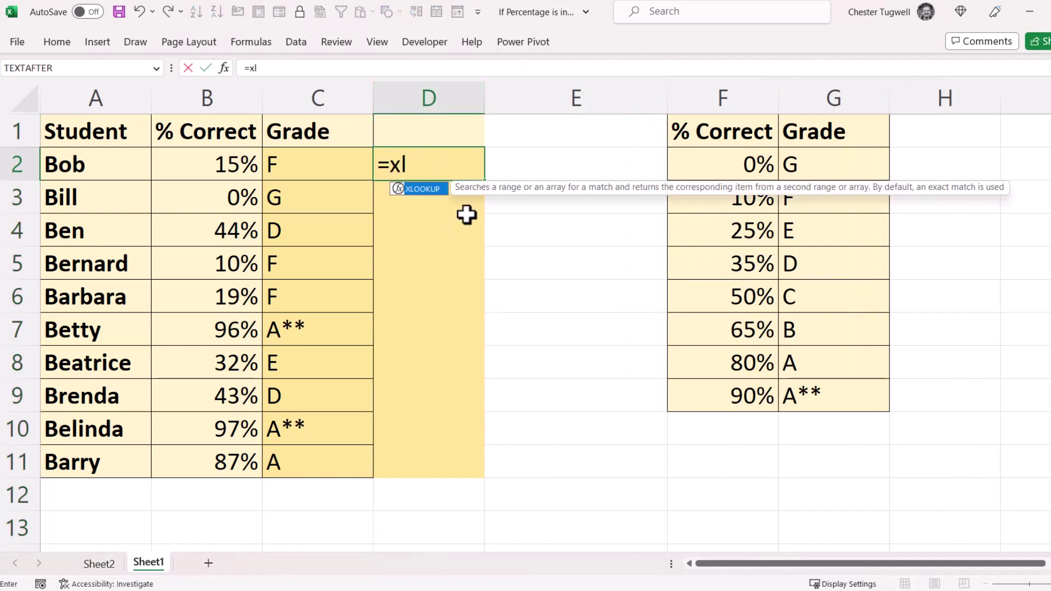
pyautogui.press('Tab')
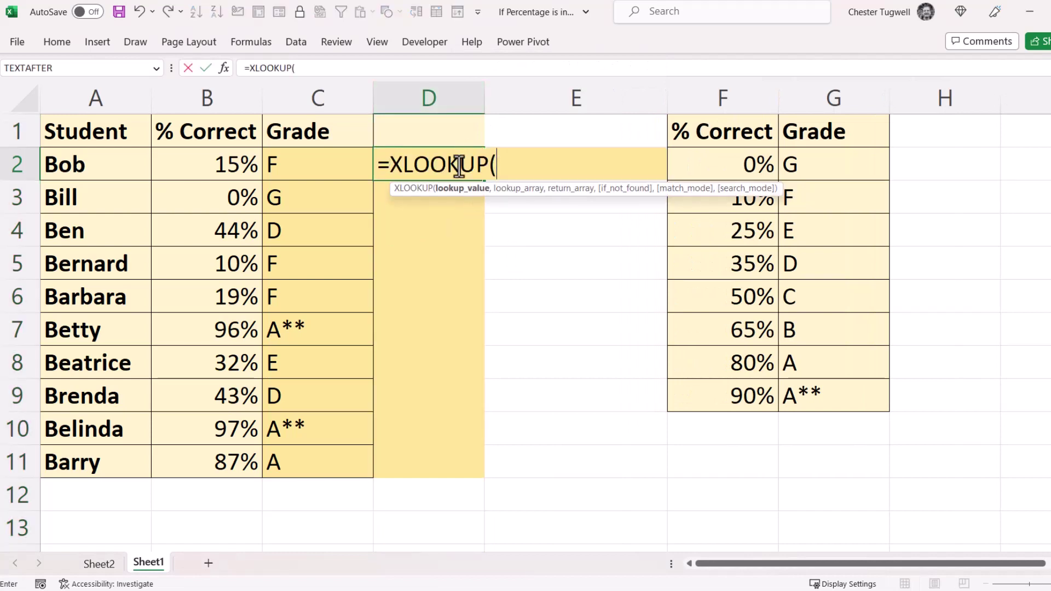
pyautogui.click(227, 169)
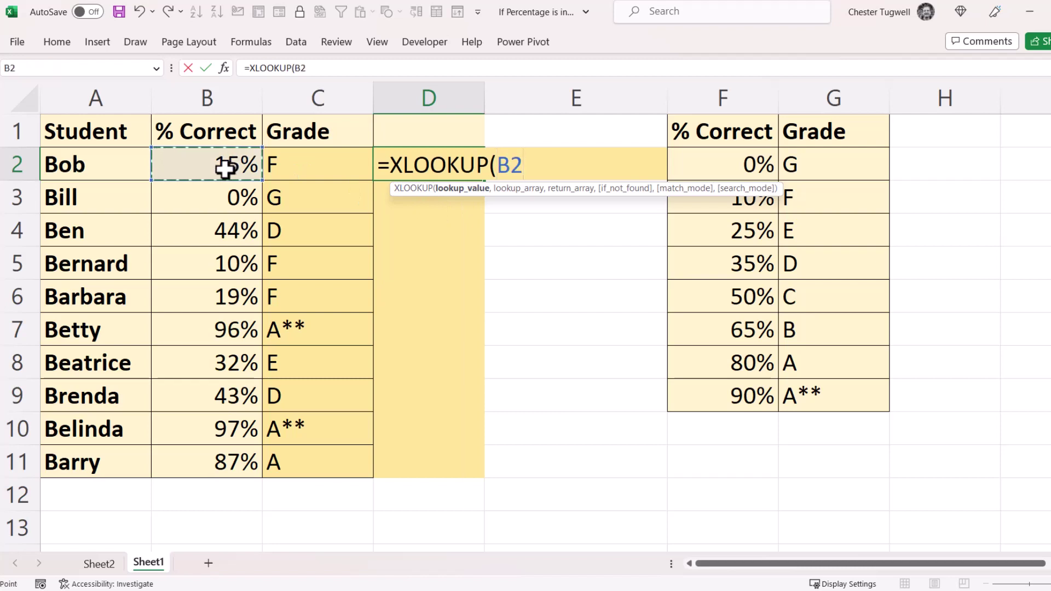
pyautogui.write(',')
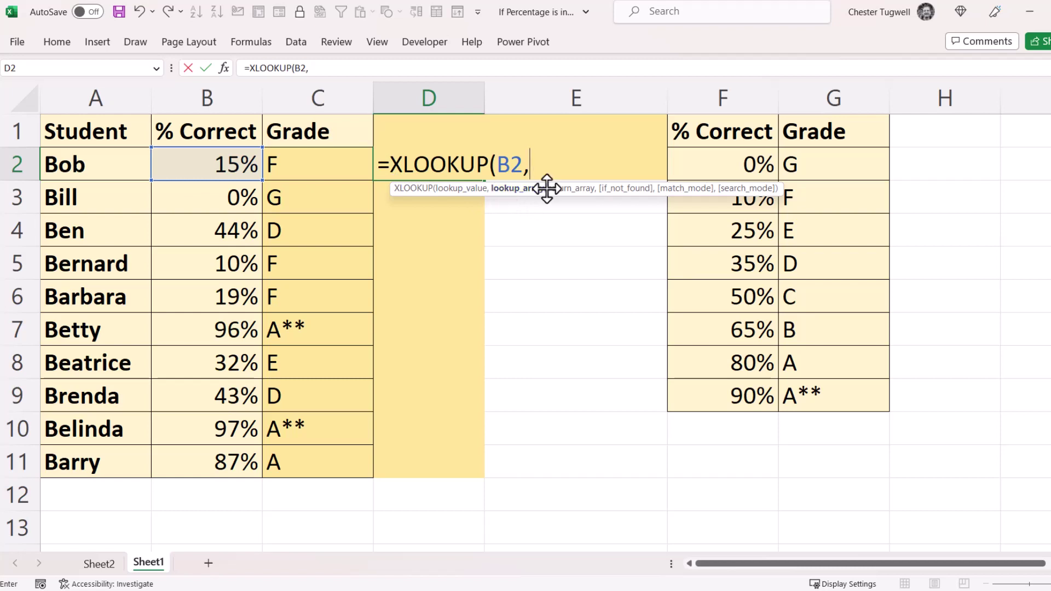
# Complete D2 as =XLOOKUP(B2,$F$2:$F$9,$G$2:$G$9,,1), returning E for 15%
pyautogui.moveTo(720, 170); pyautogui.dragTo(722, 395)
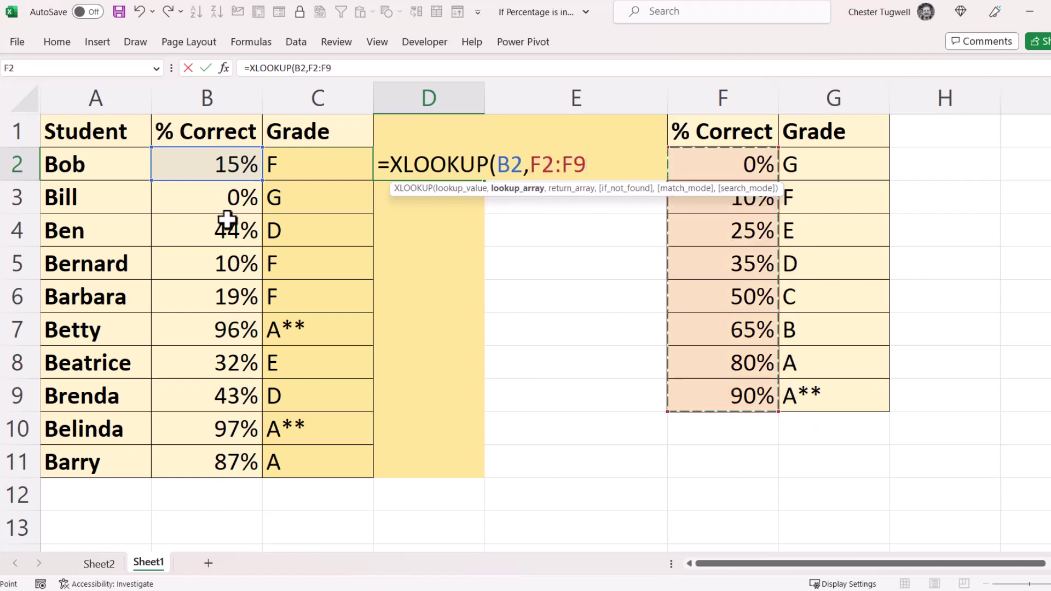
pyautogui.press('F4')
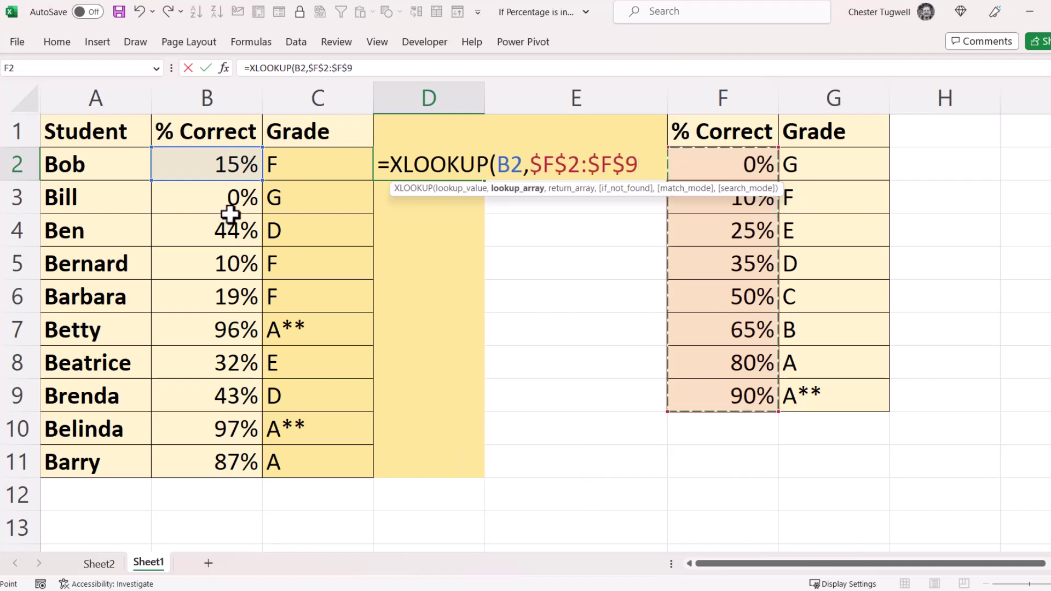
pyautogui.write(',')
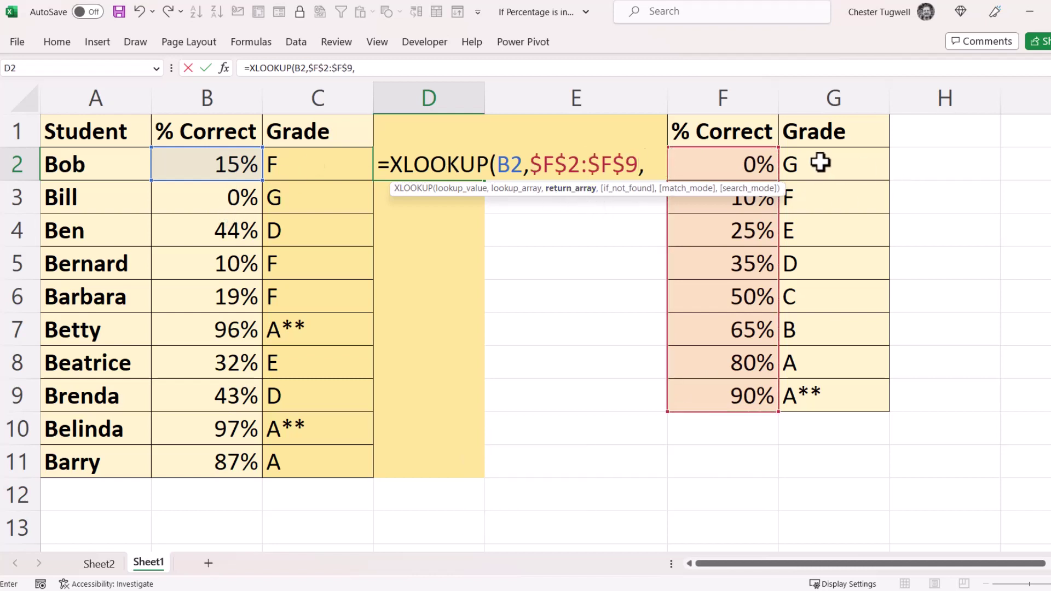
pyautogui.moveTo(820, 162); pyautogui.dragTo(825, 391)
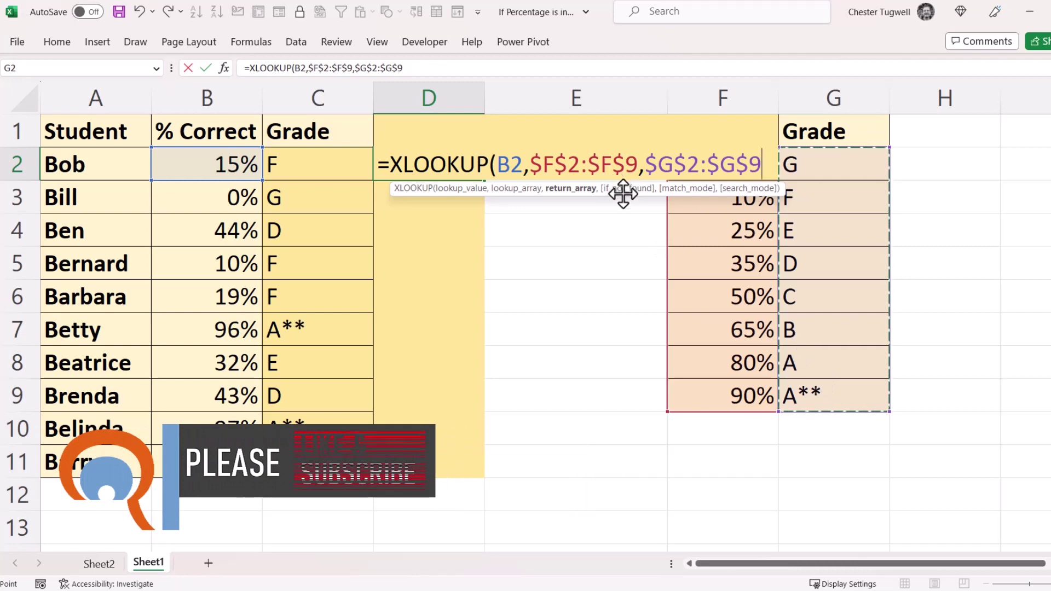
pyautogui.write(',')
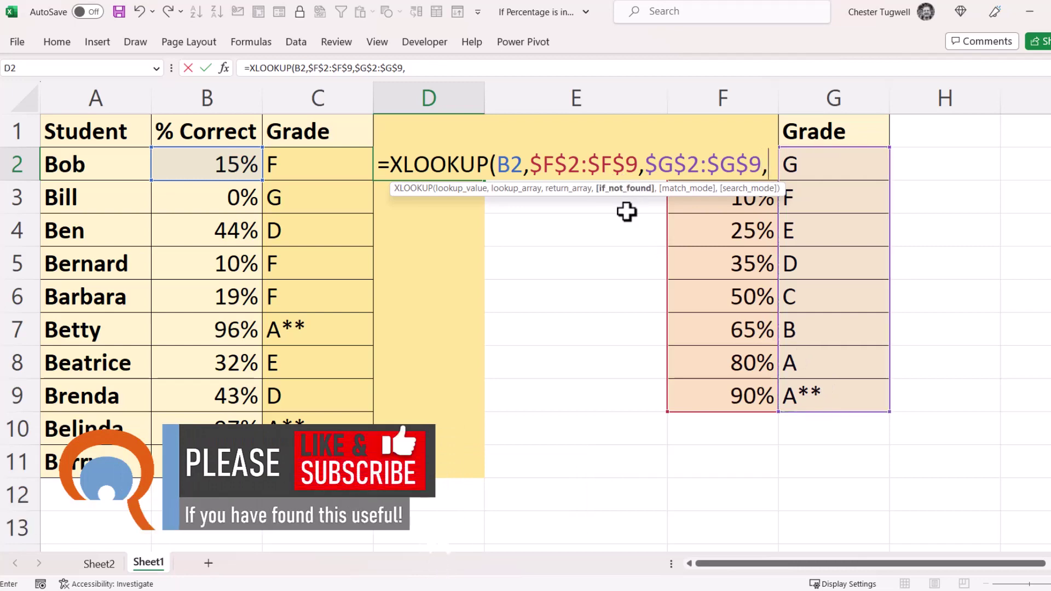
pyautogui.write(',')
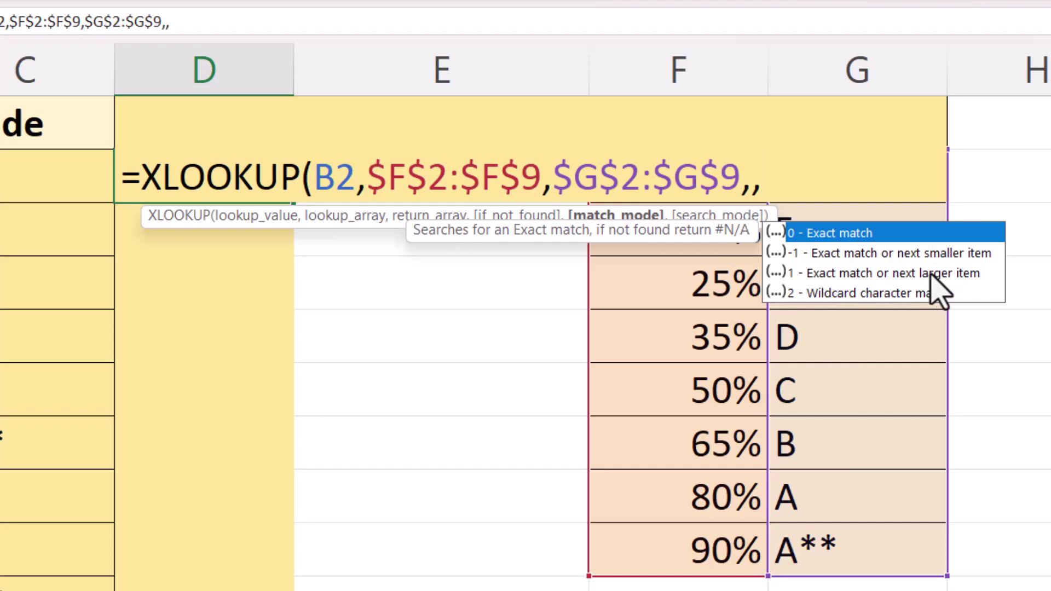
pyautogui.doubleClick(876, 273)
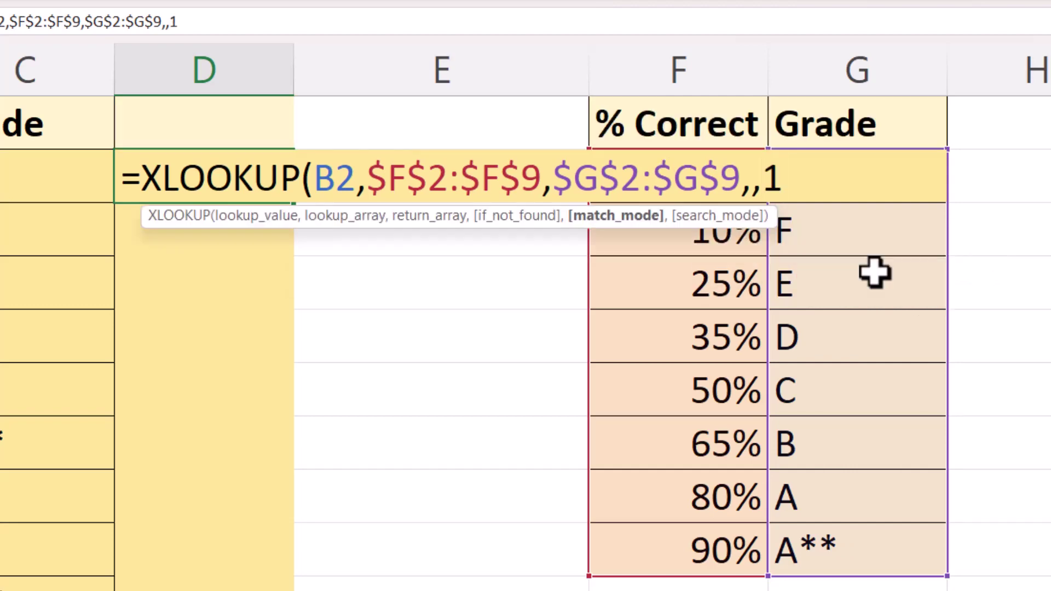
pyautogui.write(')')
pyautogui.press('Return')
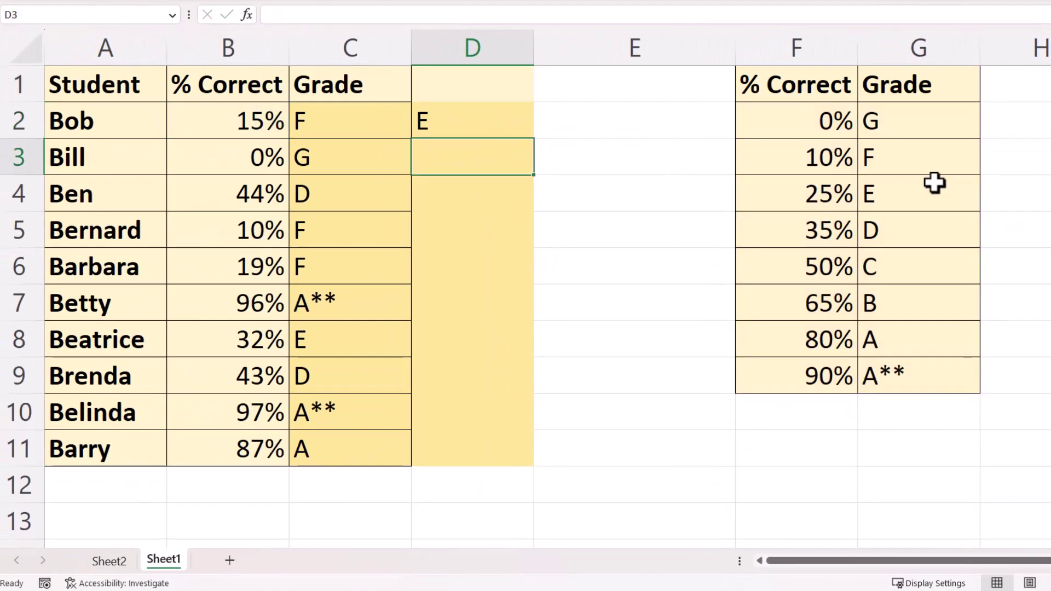
pyautogui.click(474, 134)
# Copy D2's XLOOKUP down to D11, giving E, G, C, F for the first four students
pyautogui.doubleClick(535, 140)
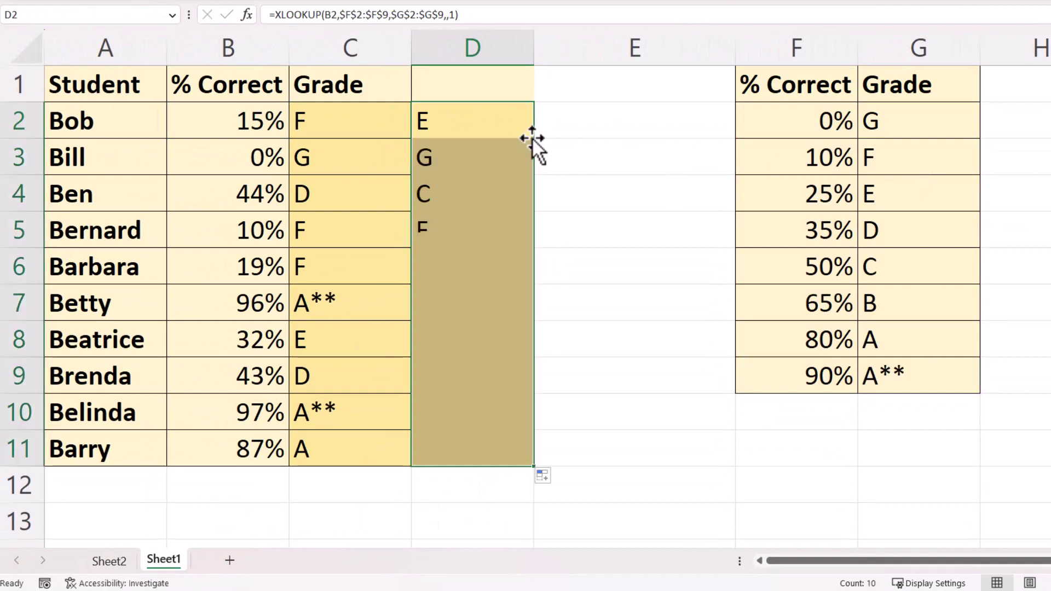